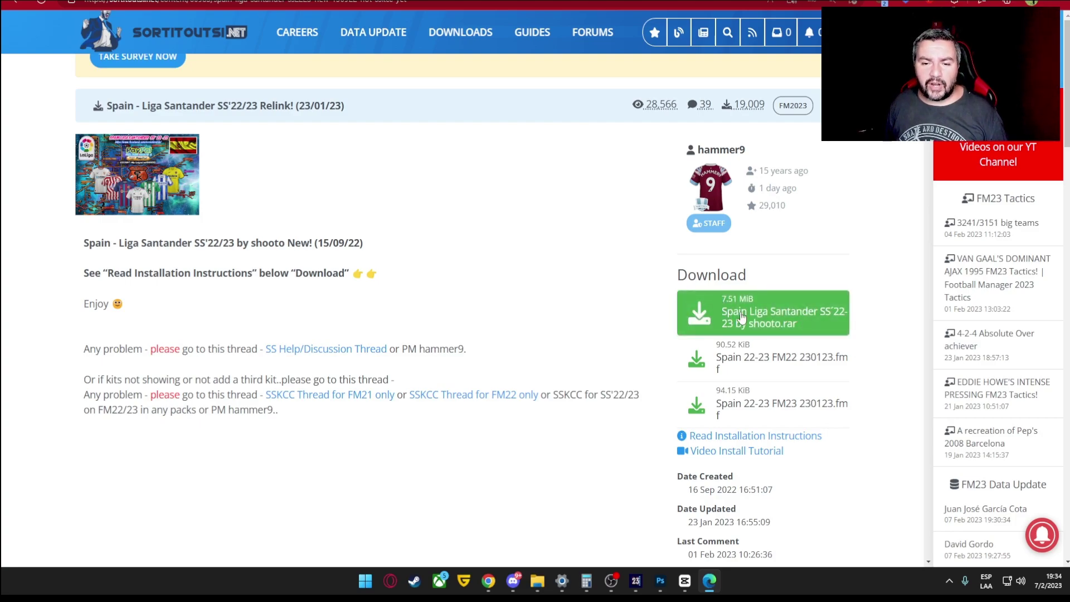
- Download the Spain Liga Santander SS'22-23 by shooto.rar kit pack through the free mediafire.com mirror, starting the download manually
click(778, 316)
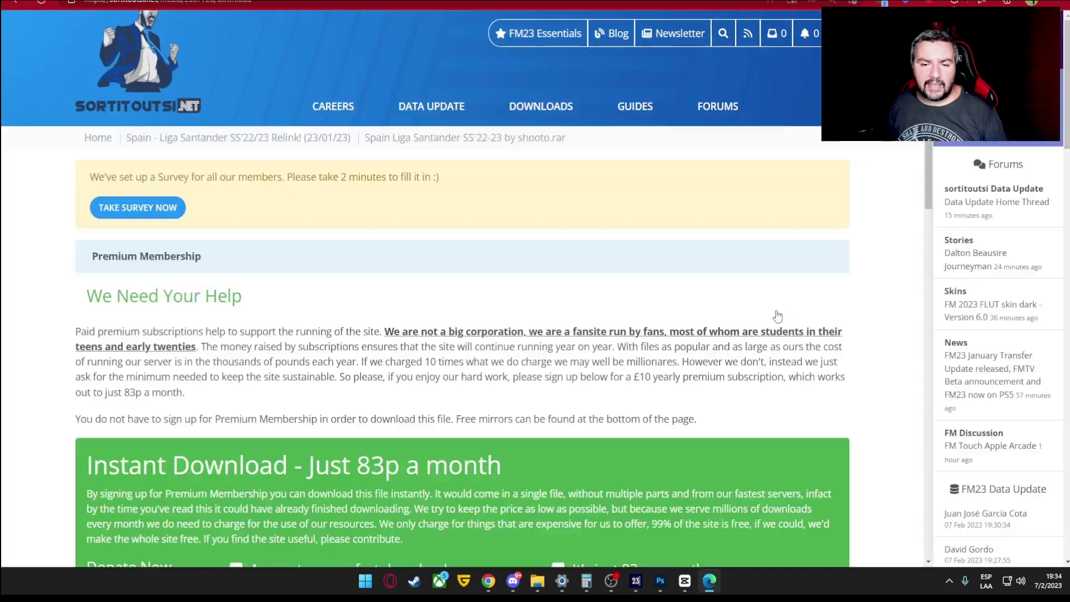
scroll(335, 288, down, 7)
scroll(334, 288, up, 3)
scroll(333, 288, down, 4)
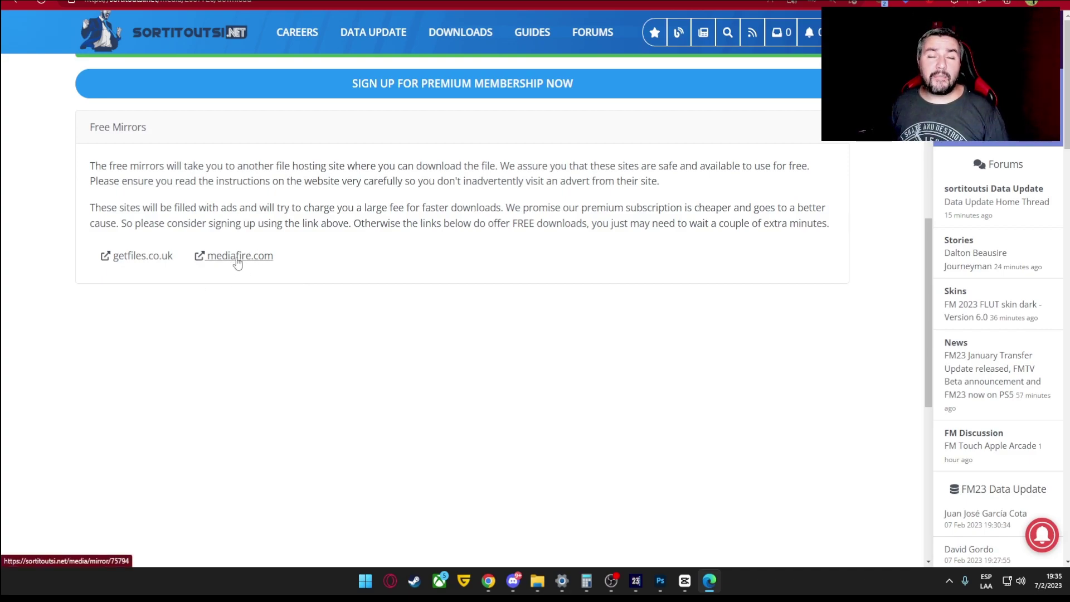
click(238, 260)
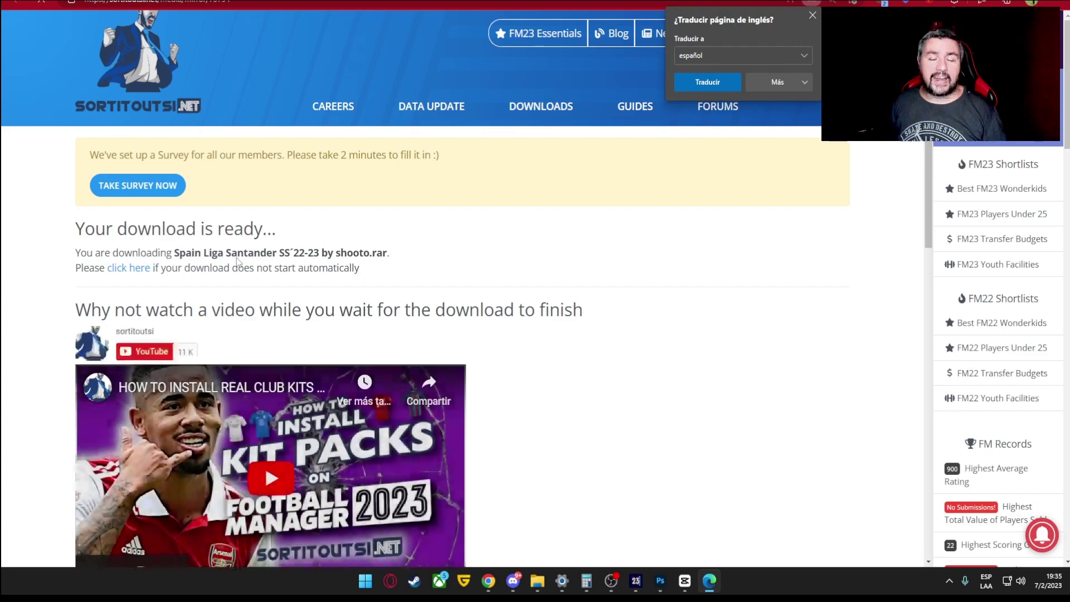
scroll(237, 259, down, 4)
scroll(380, 252, up, 3)
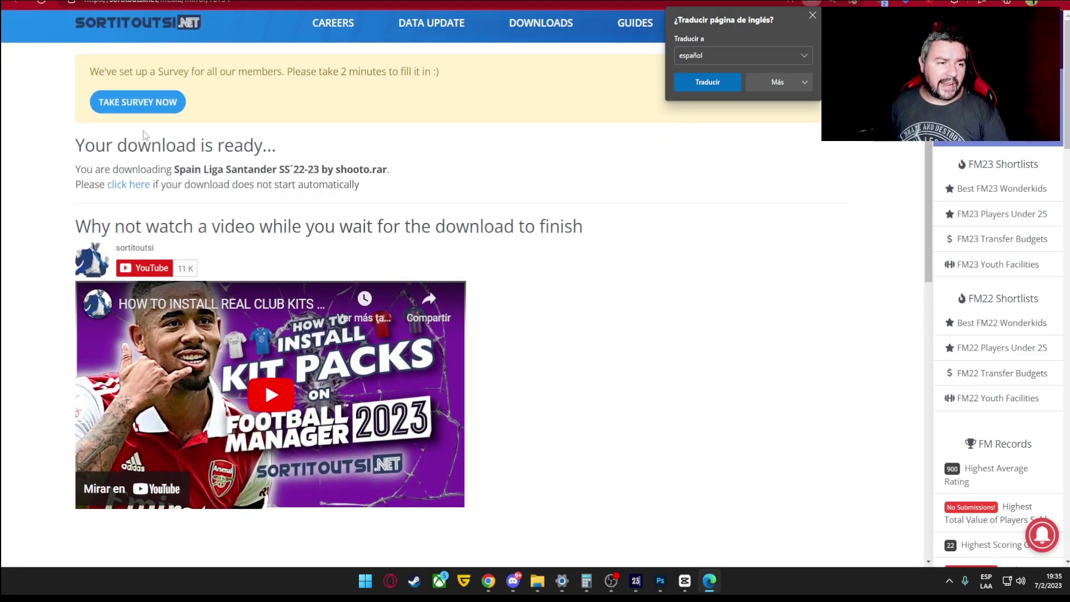
click(139, 190)
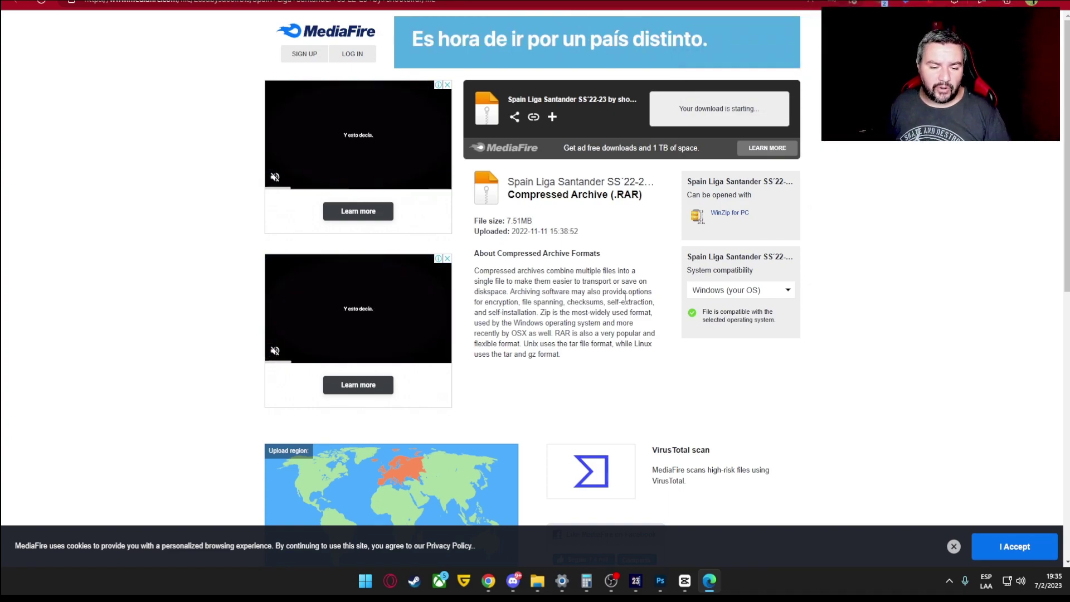
- Switch to File Explorer, open Spain Liga Santander SS'22-23 by shooto (2).rar from Descargas and select the kit folder inside it
mouse_move(538, 581)
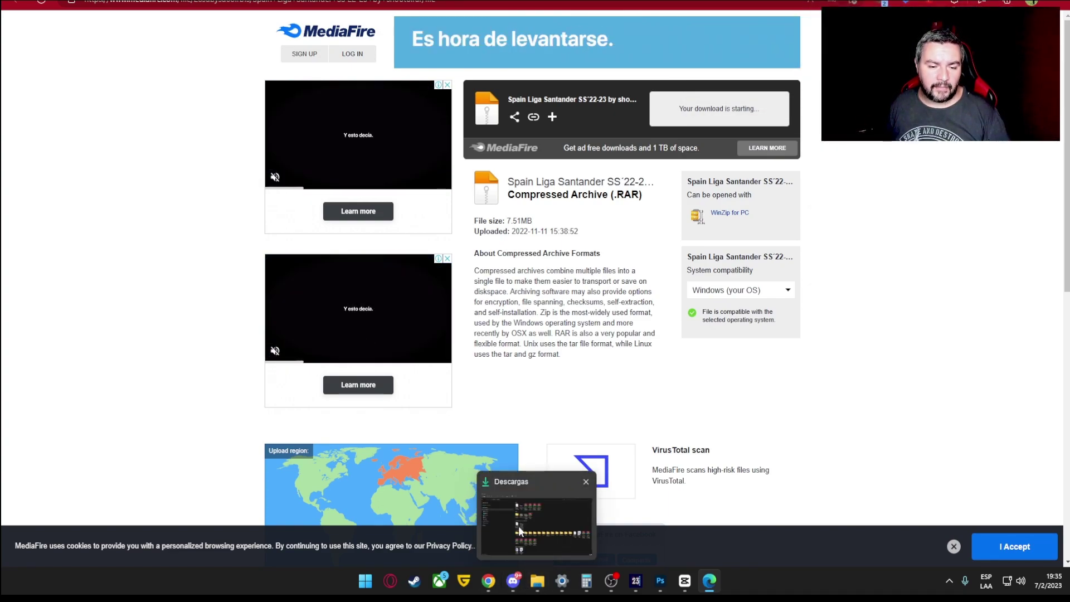
click(520, 483)
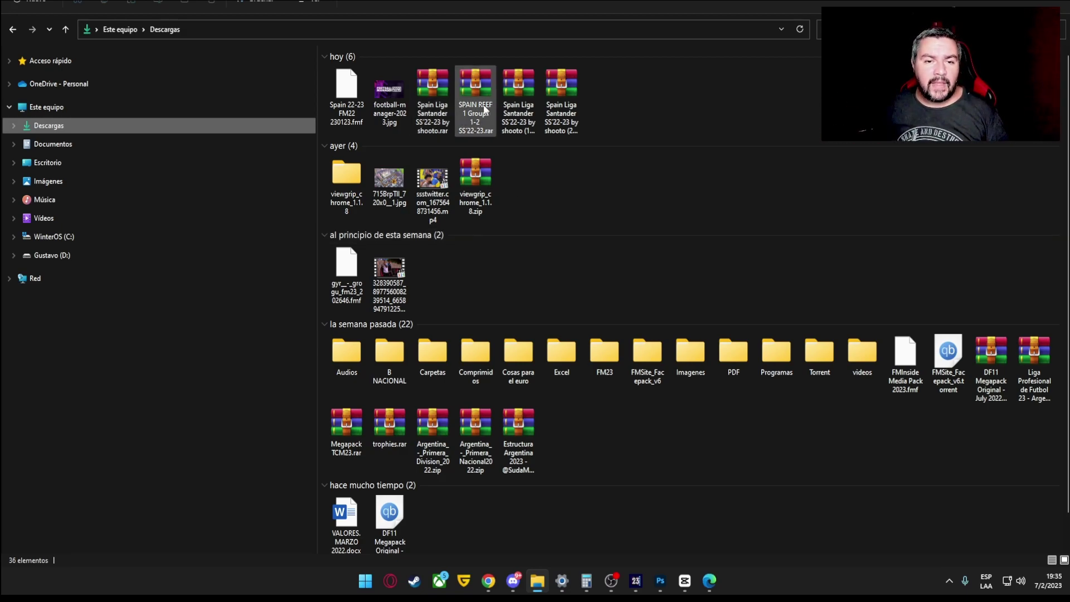
double_click(564, 95)
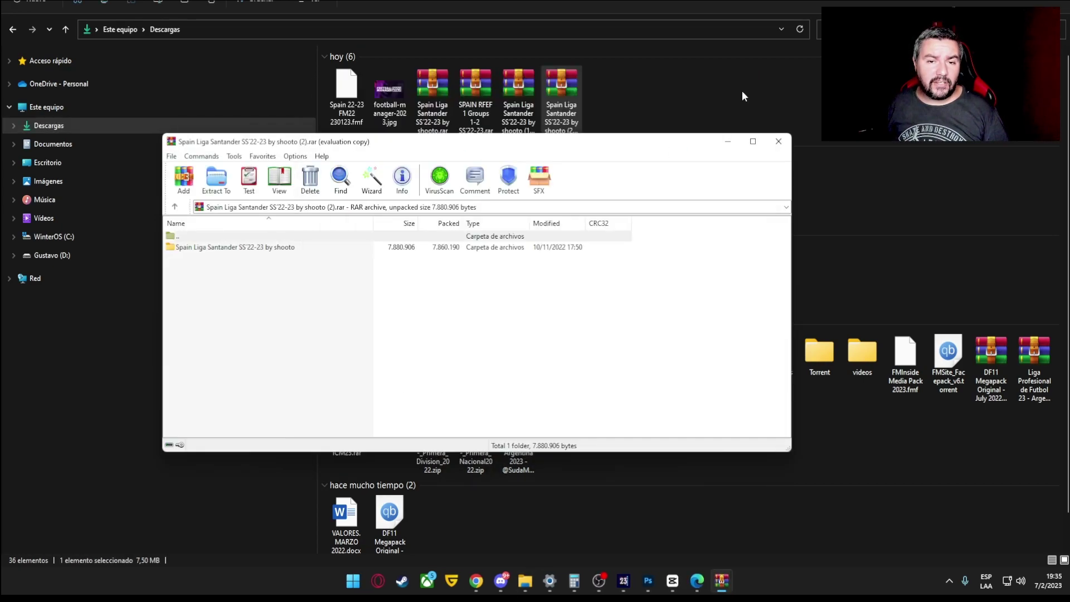
drag(393, 143, 618, 87)
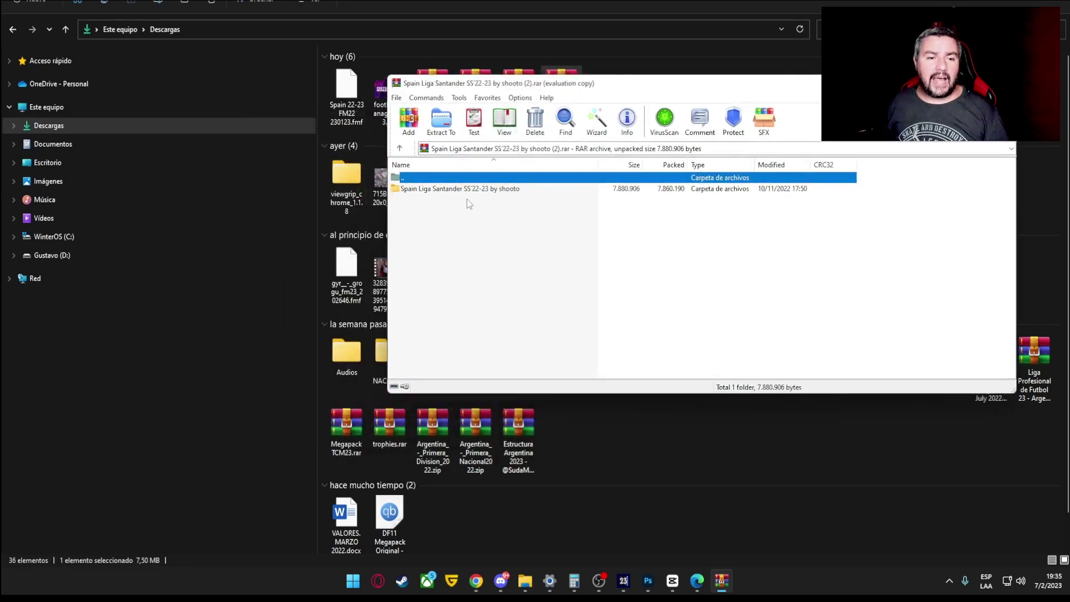
click(477, 191)
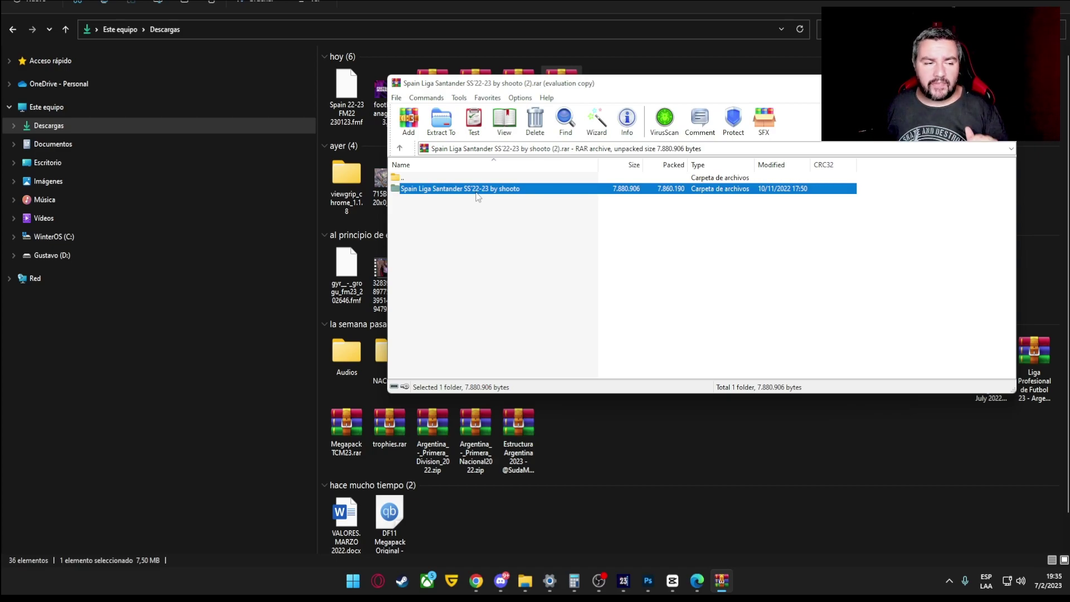
- Go to Documentos > Sports Interactive > Football Manager 2023 in File Explorer and select the Graphics folder
click(60, 145)
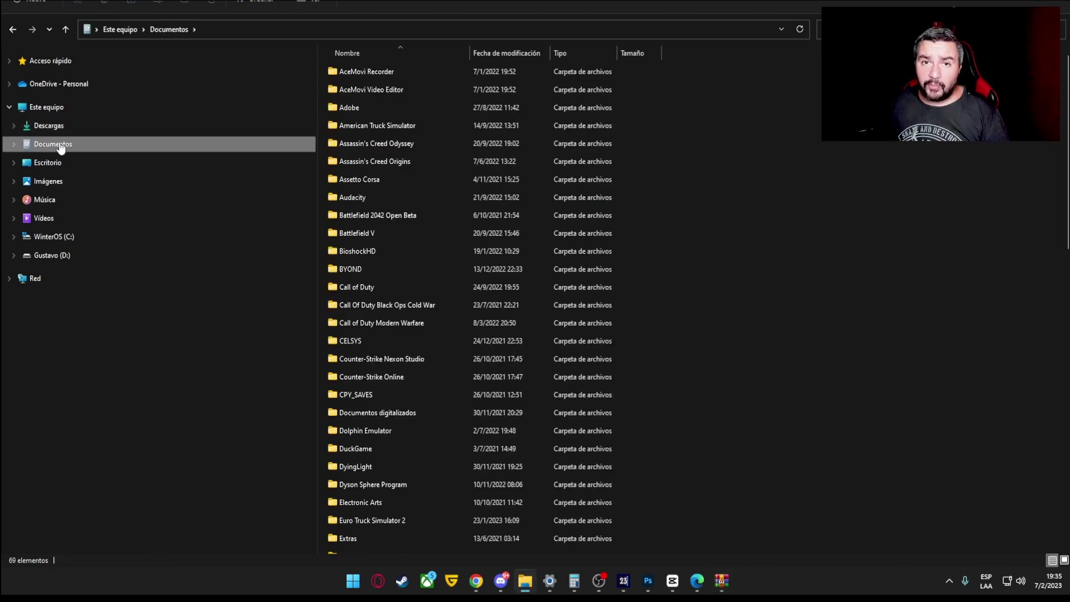
scroll(737, 287, down, 5)
scroll(736, 290, down, 9)
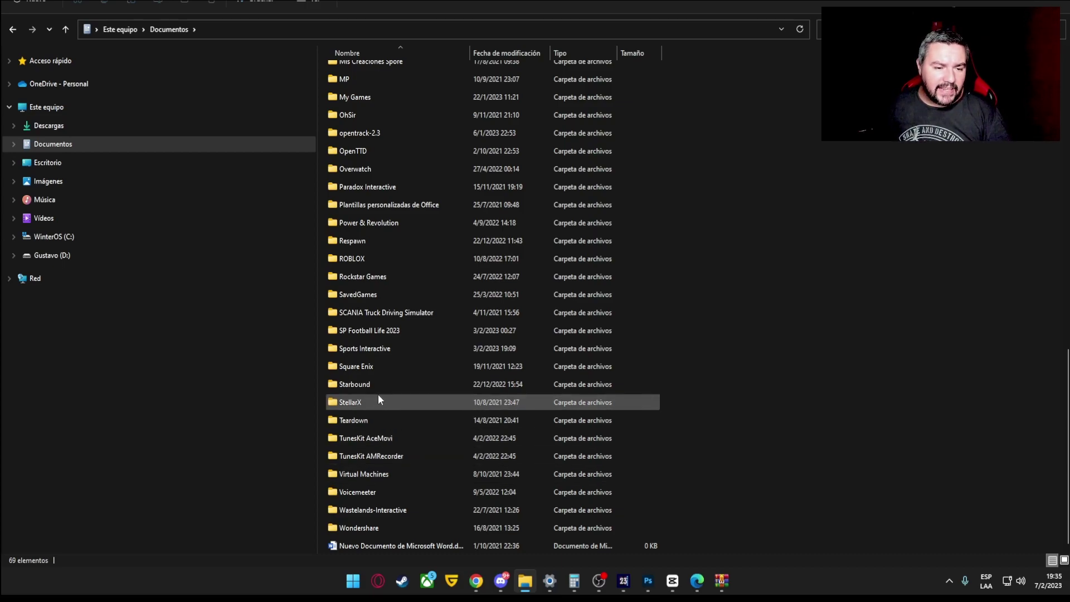
click(384, 354)
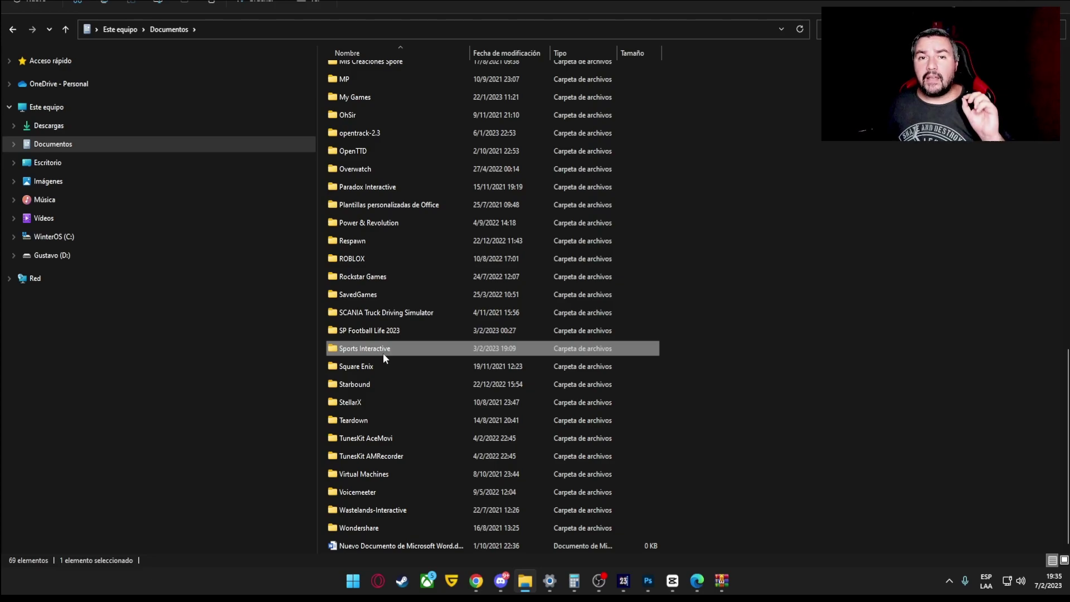
double_click(383, 353)
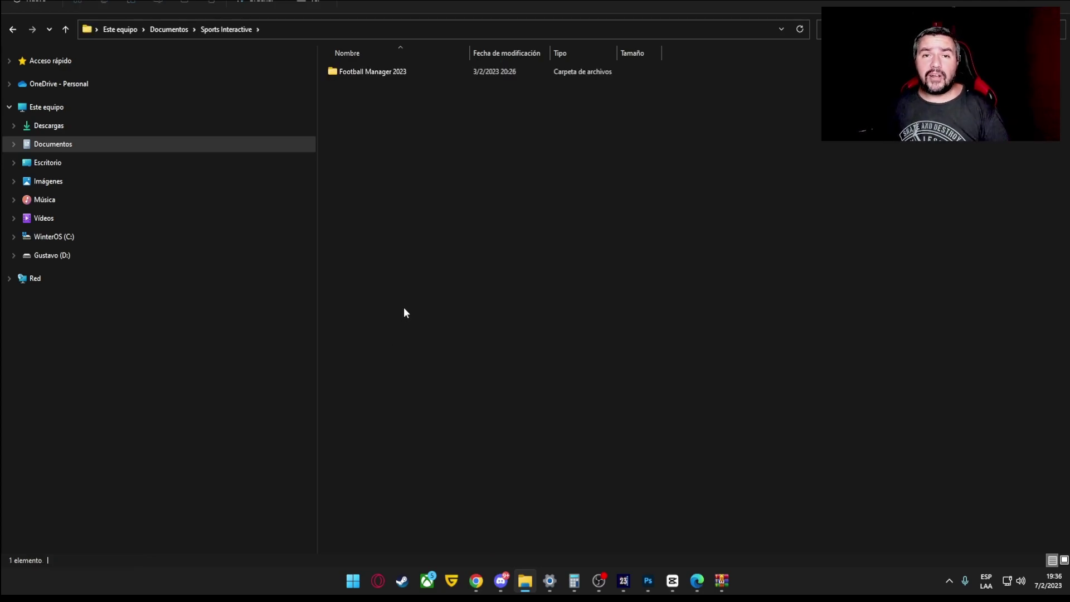
double_click(373, 72)
click(366, 124)
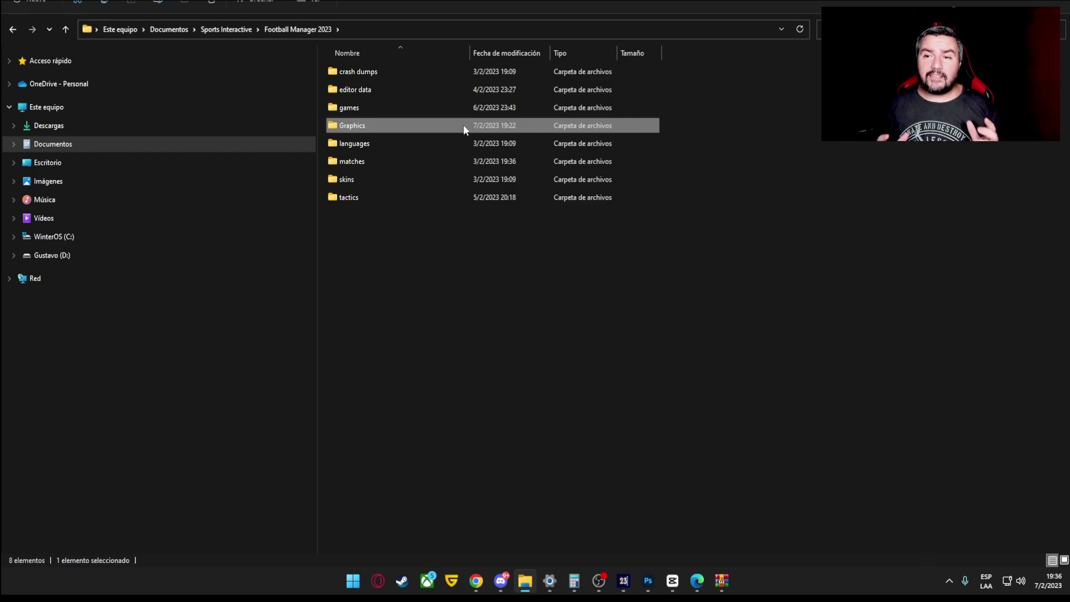
- Display the Football Manager 2023 subfolders as large icons and open the Graphics folder
click(350, 3)
click(307, 2)
click(308, 2)
click(307, 1)
click(312, 42)
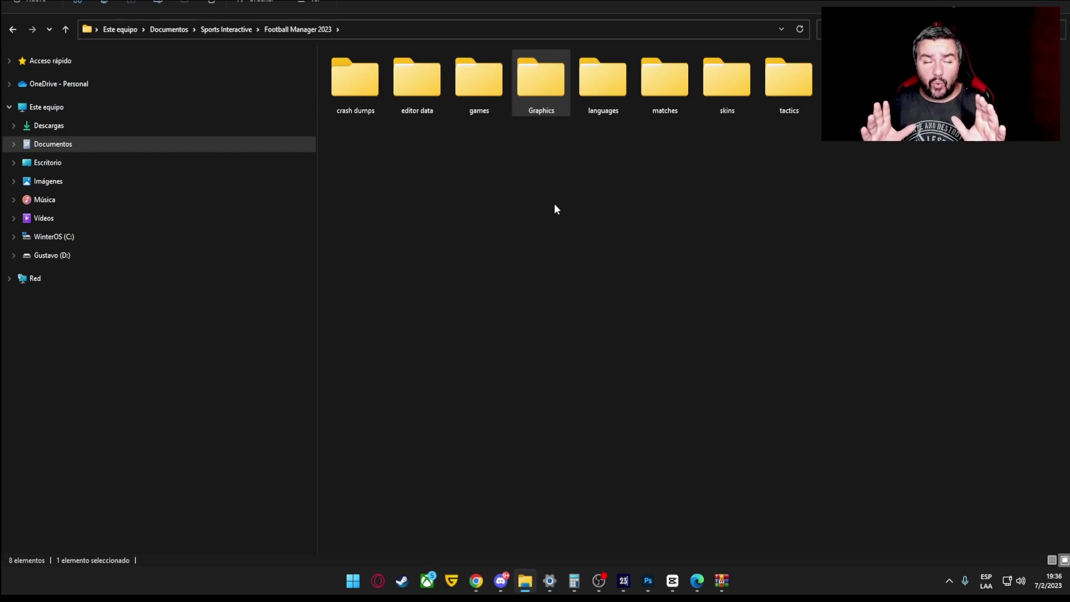
double_click(566, 82)
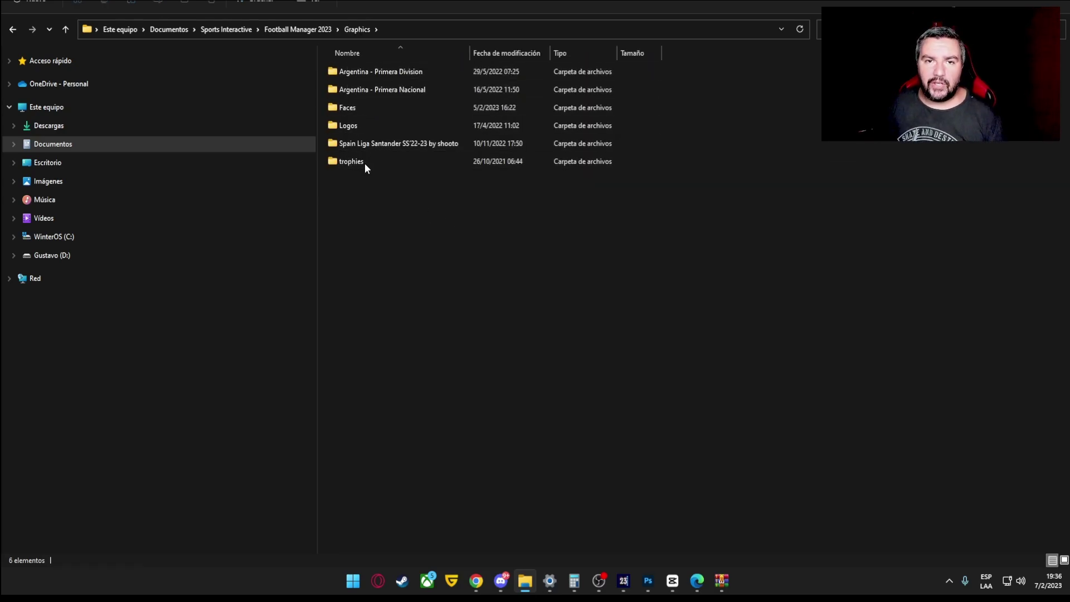
- Extract the Spain Liga Santander SS'22-23 by shooto folder from the WinRAR archive into Graphics, replacing the existing files
click(722, 580)
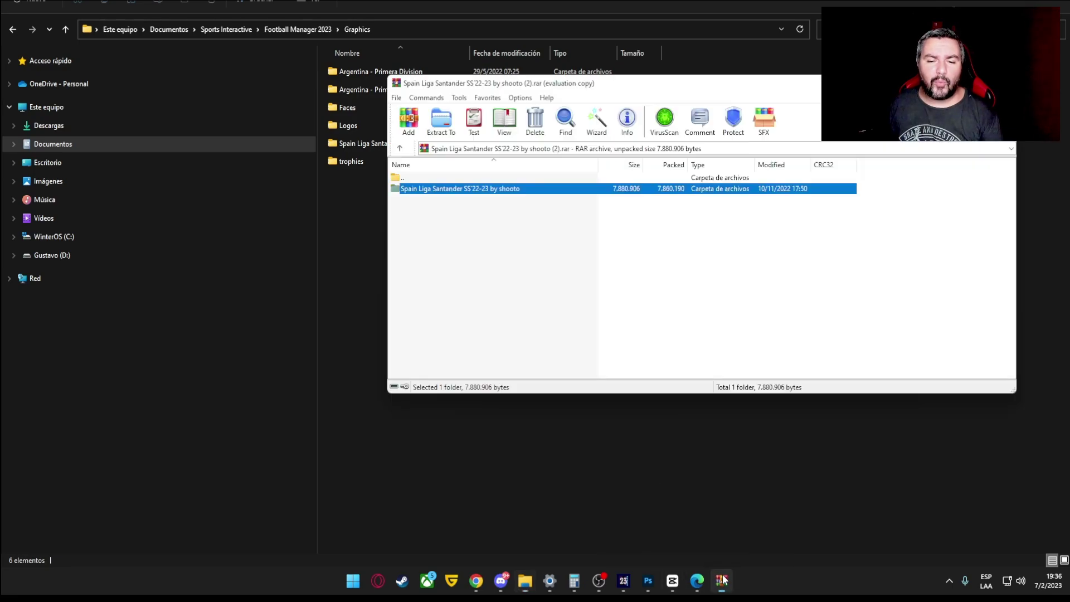
drag(536, 85, 691, 71)
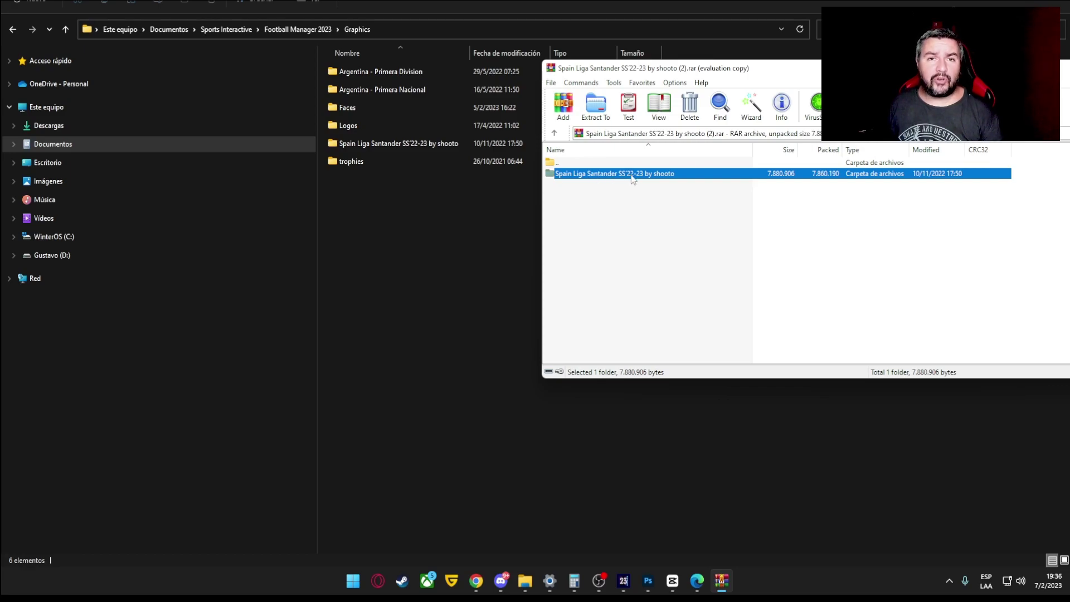
drag(602, 174, 394, 231)
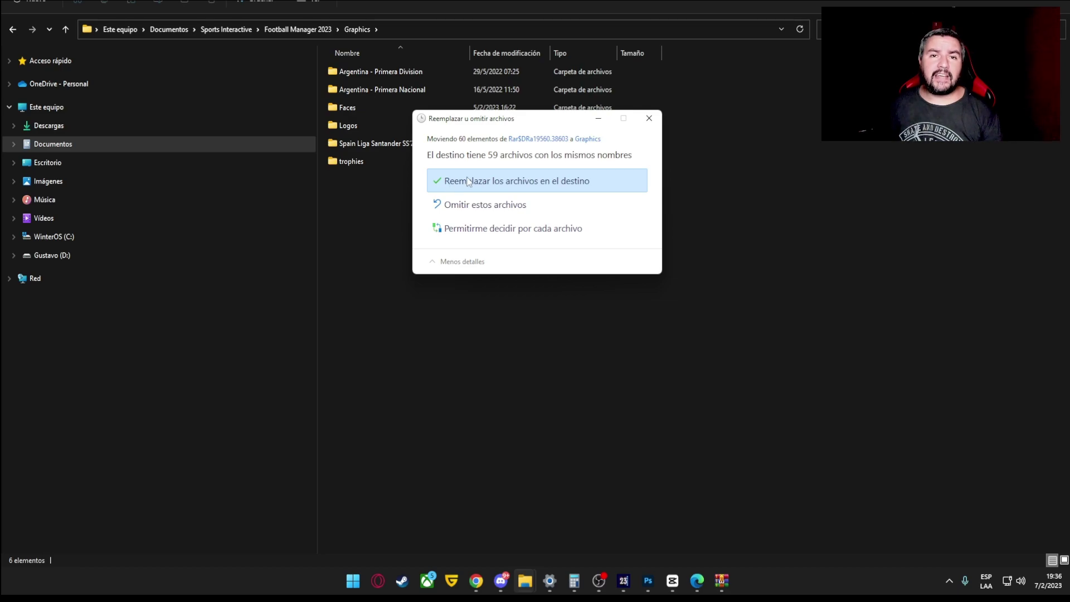
click(467, 182)
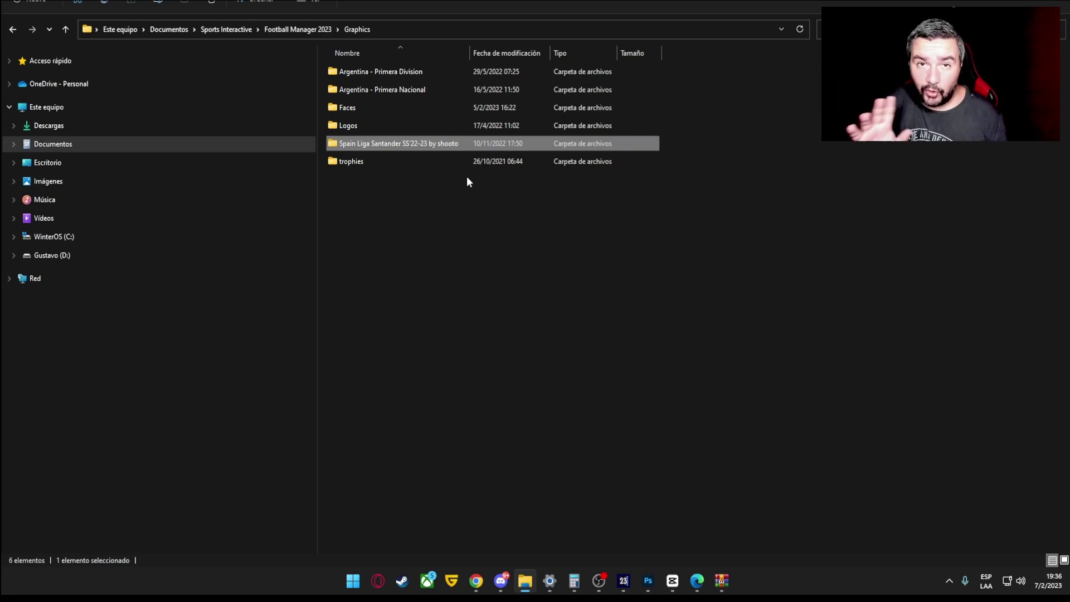
- Switch to Football Manager 2023 and bring up the Interfaz section of the advanced preferences
click(629, 584)
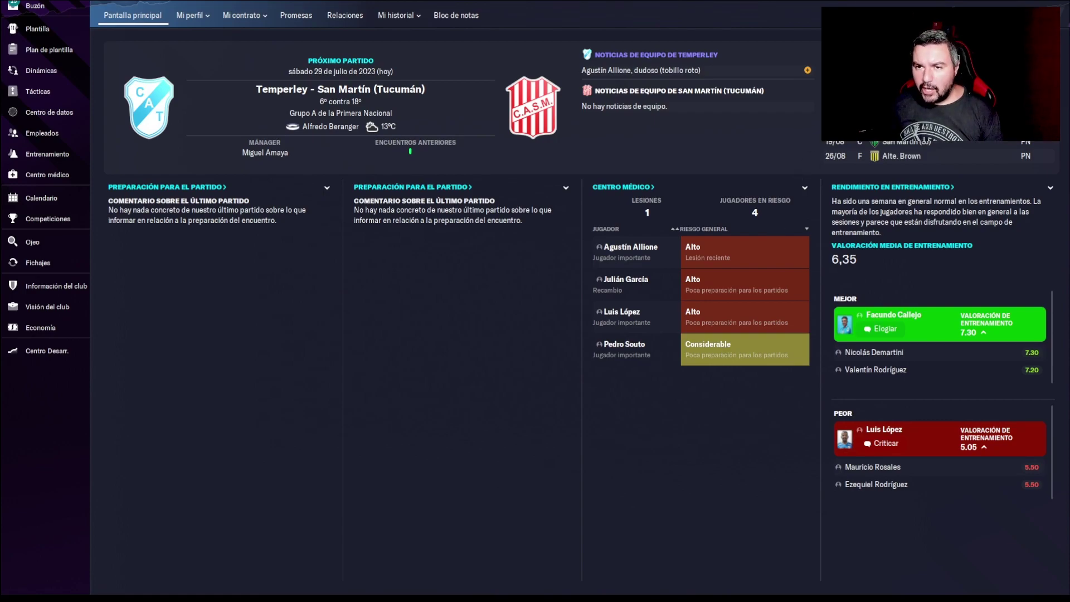
click(942, 17)
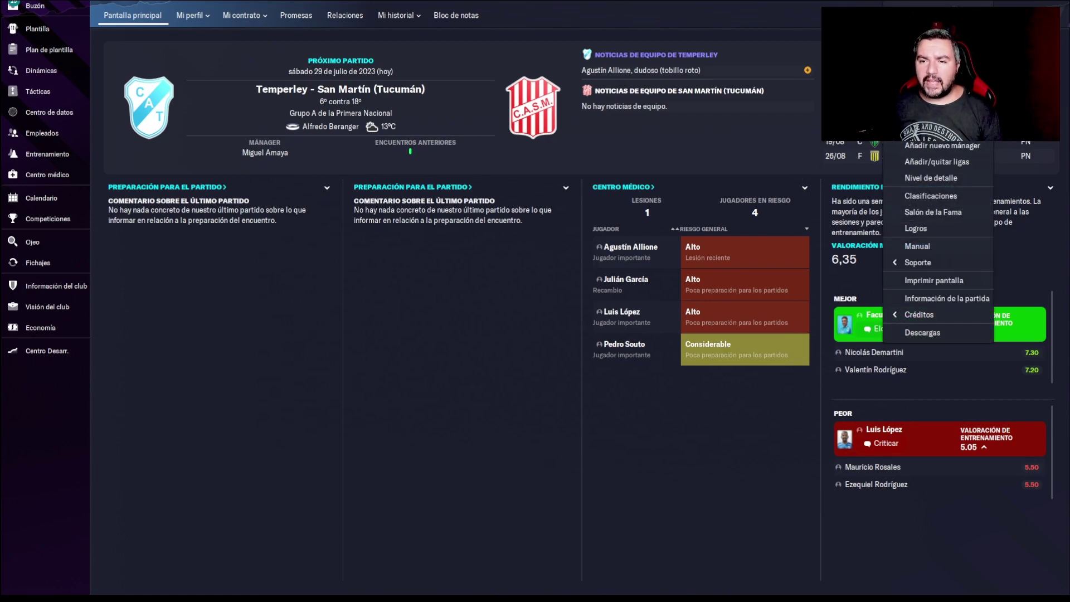
click(925, 128)
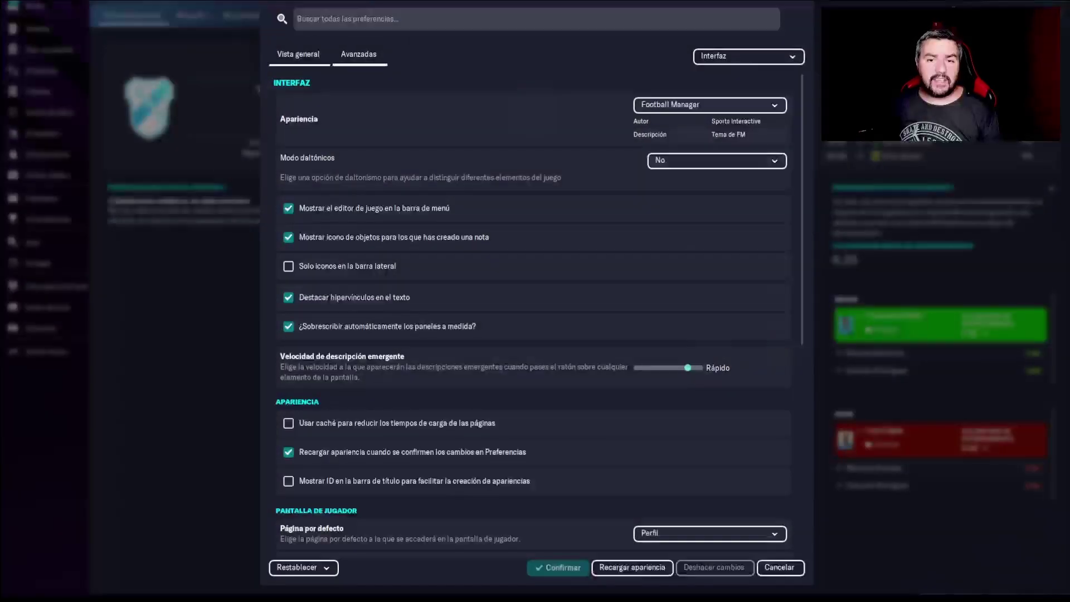
click(757, 56)
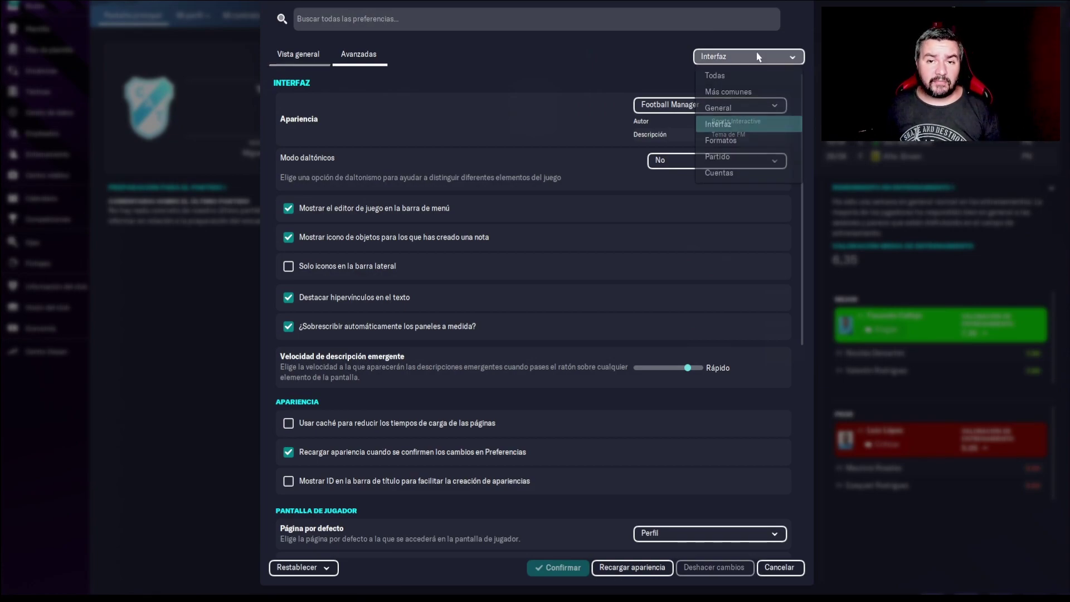
click(718, 125)
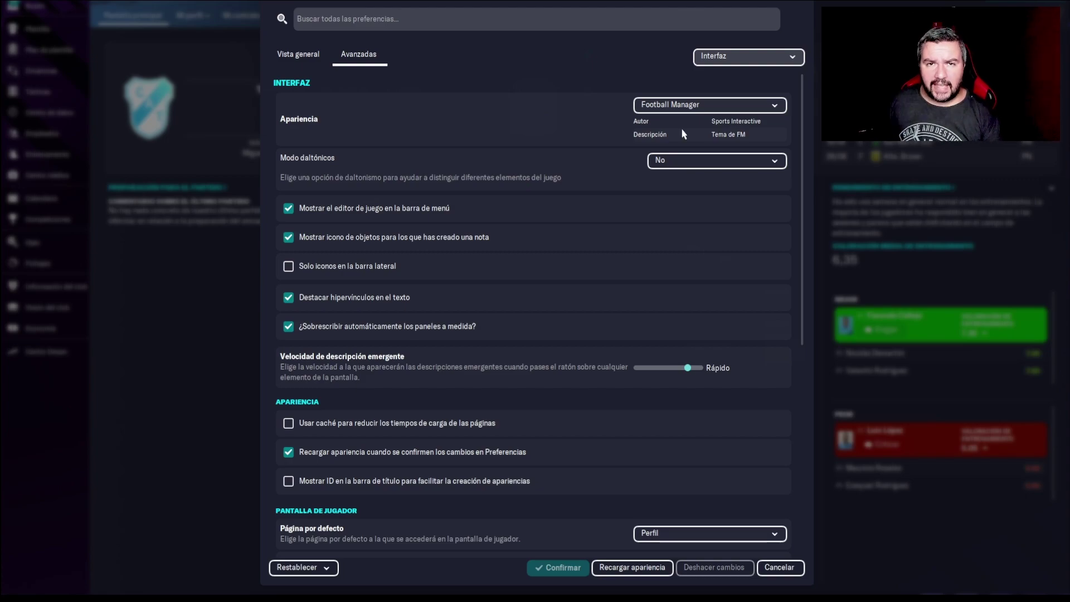
- Clear the game's cached appearance data with Limpiar caché, confirm it, and reload the skin
scroll(456, 120, down, 4)
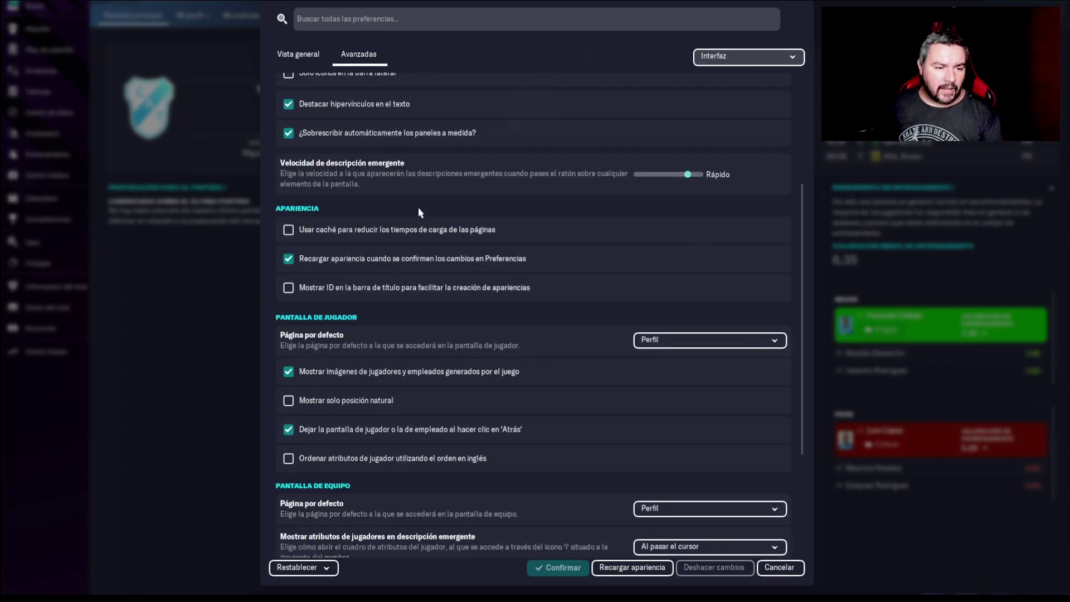
scroll(518, 256, down, 4)
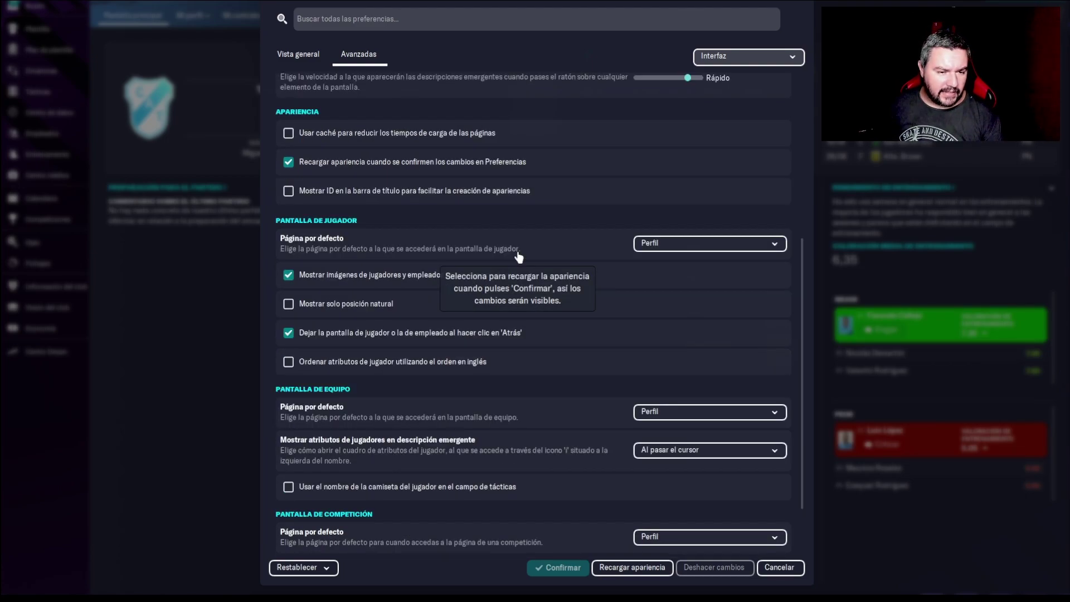
scroll(517, 252, up, 2)
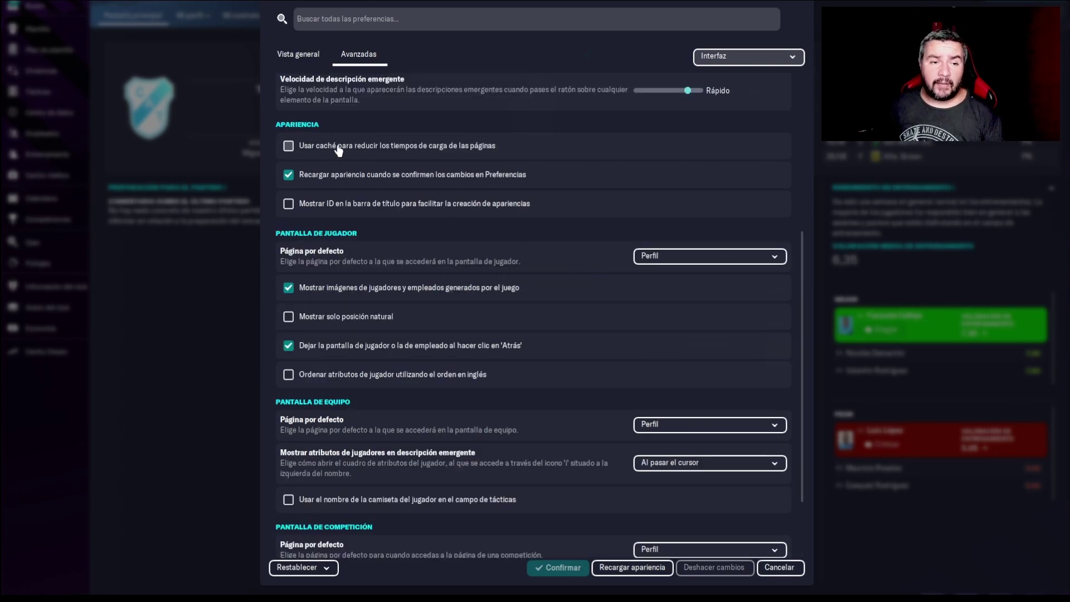
mouse_move(312, 153)
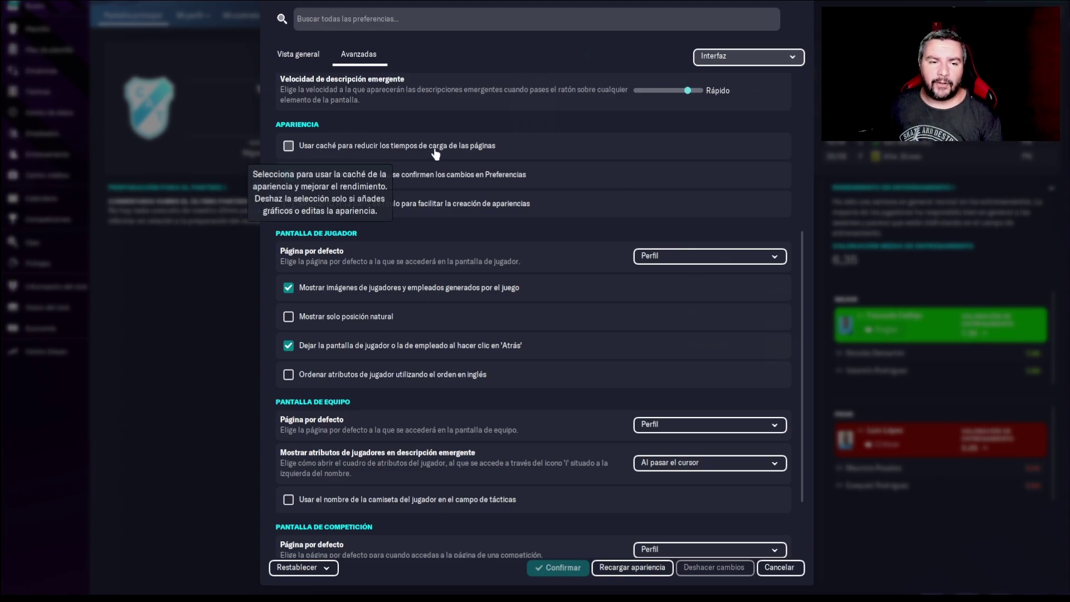
mouse_move(316, 207)
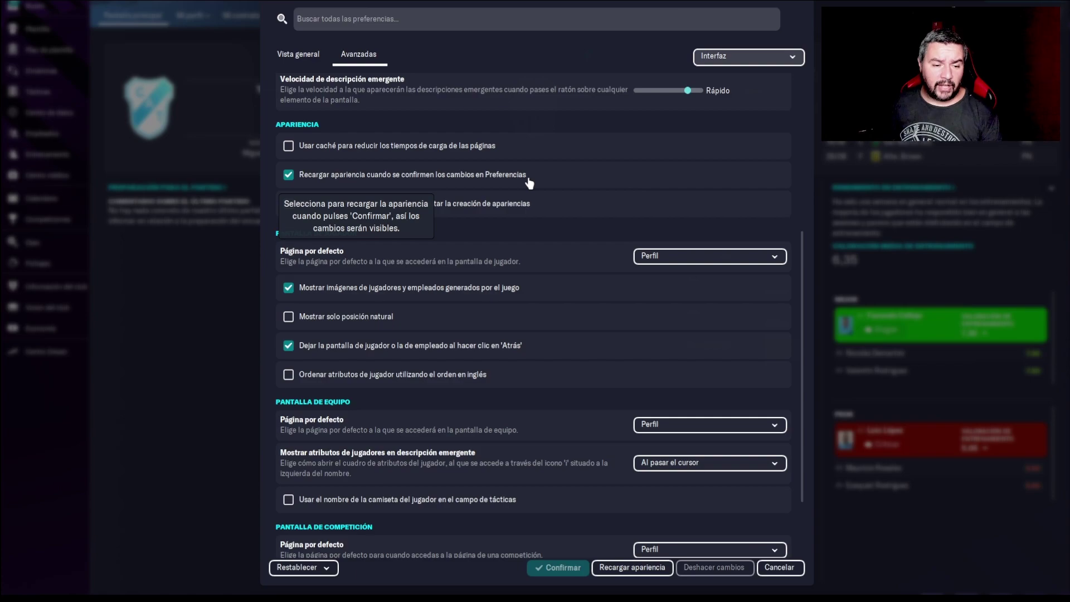
click(328, 568)
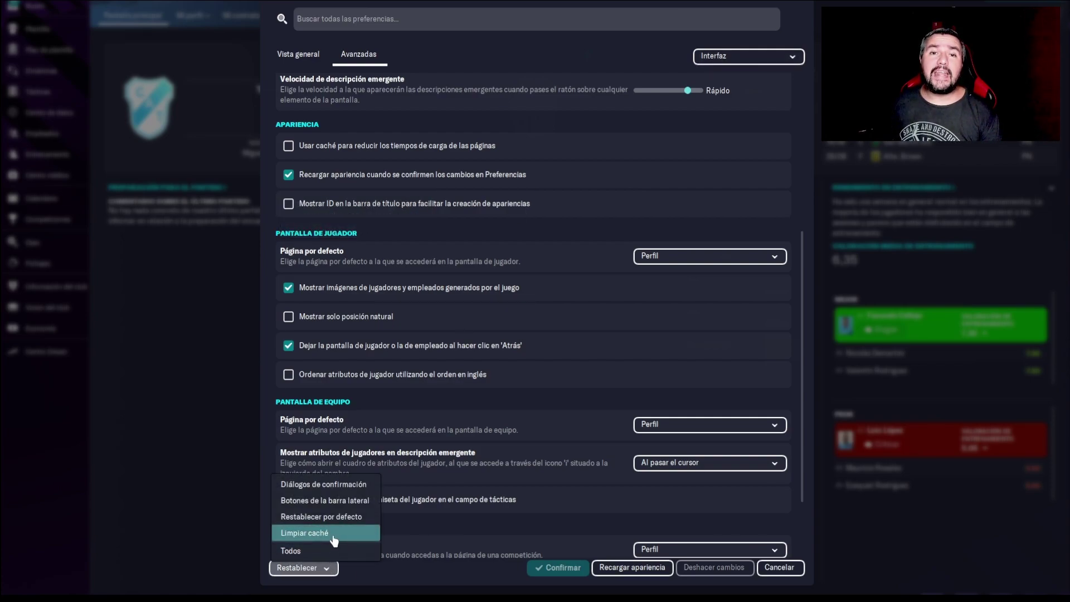
click(334, 539)
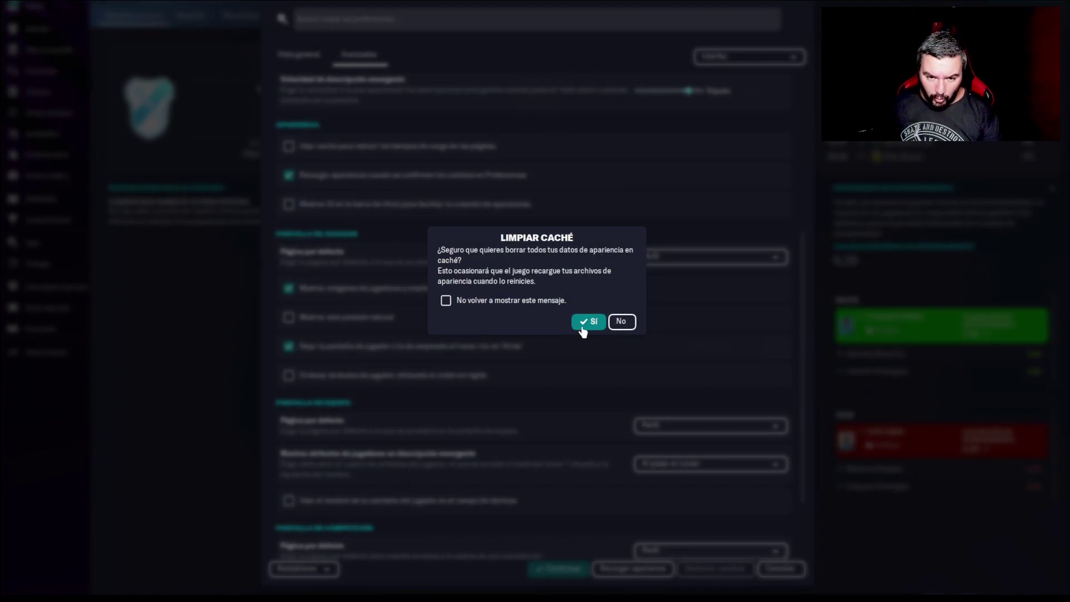
click(588, 322)
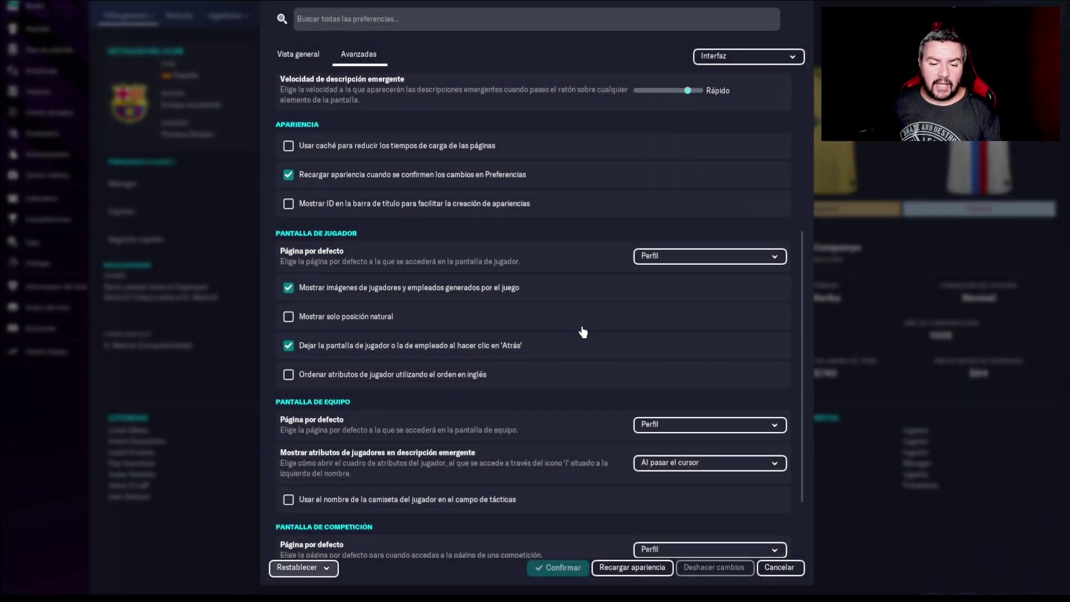
click(632, 568)
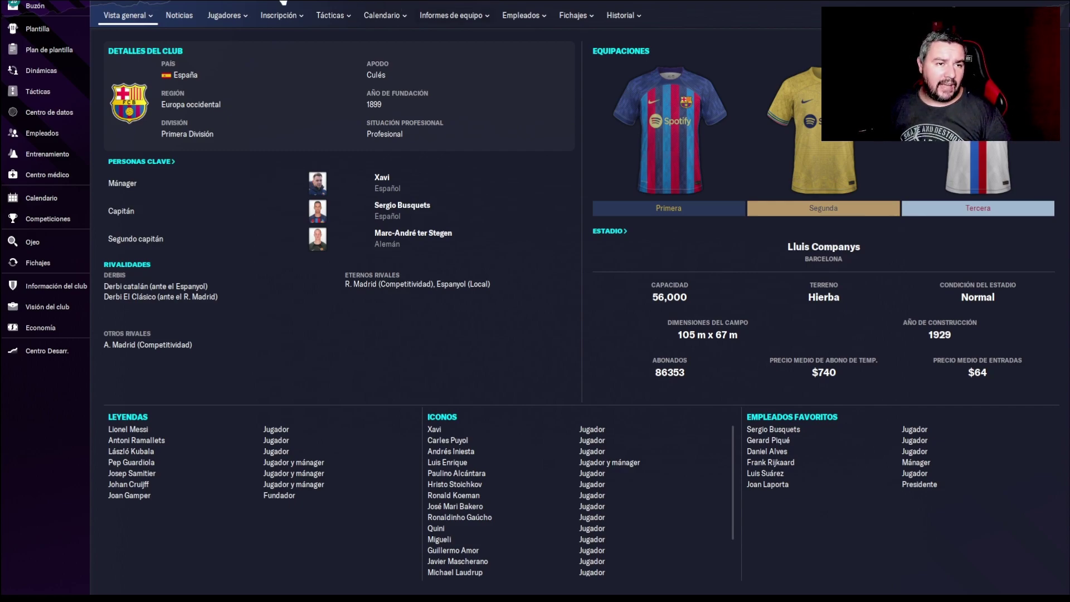
- Check the A. Madrid kits from the Spanish Primera División table and return to the league overview
click(283, 2)
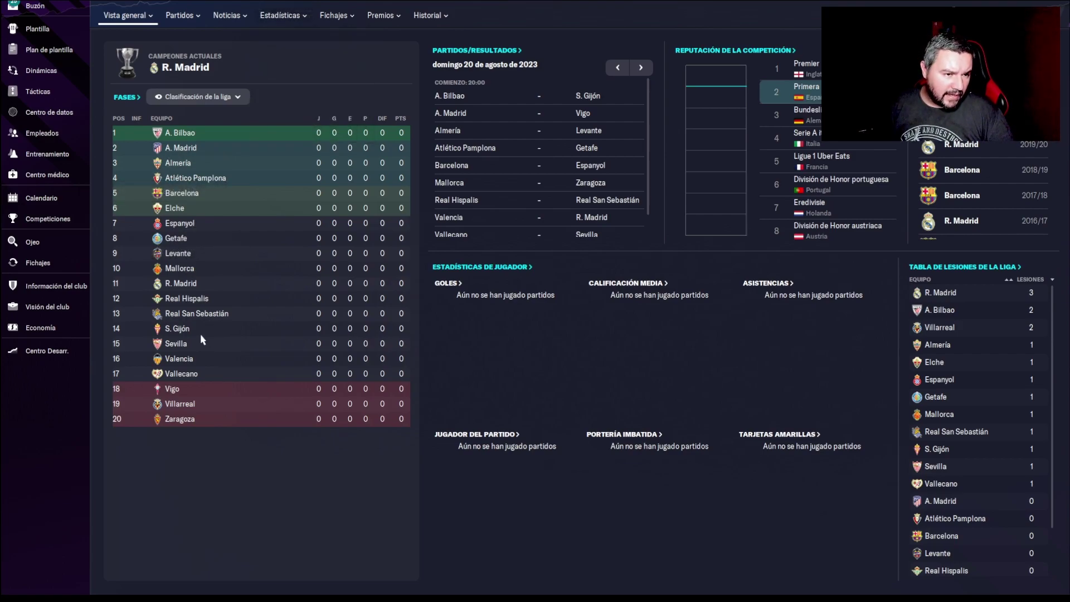
click(191, 150)
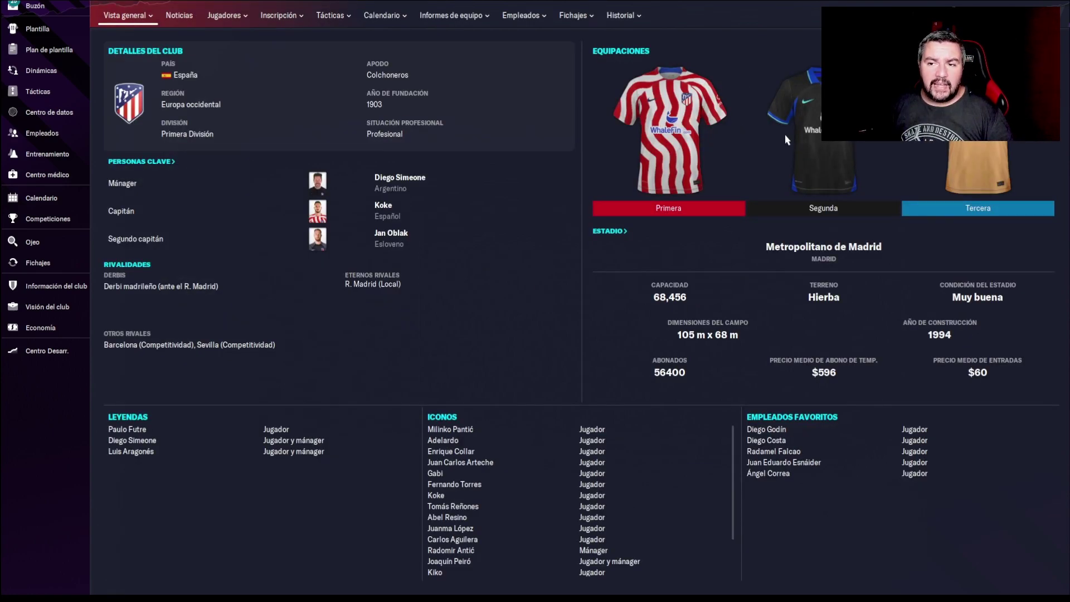
click(114, 3)
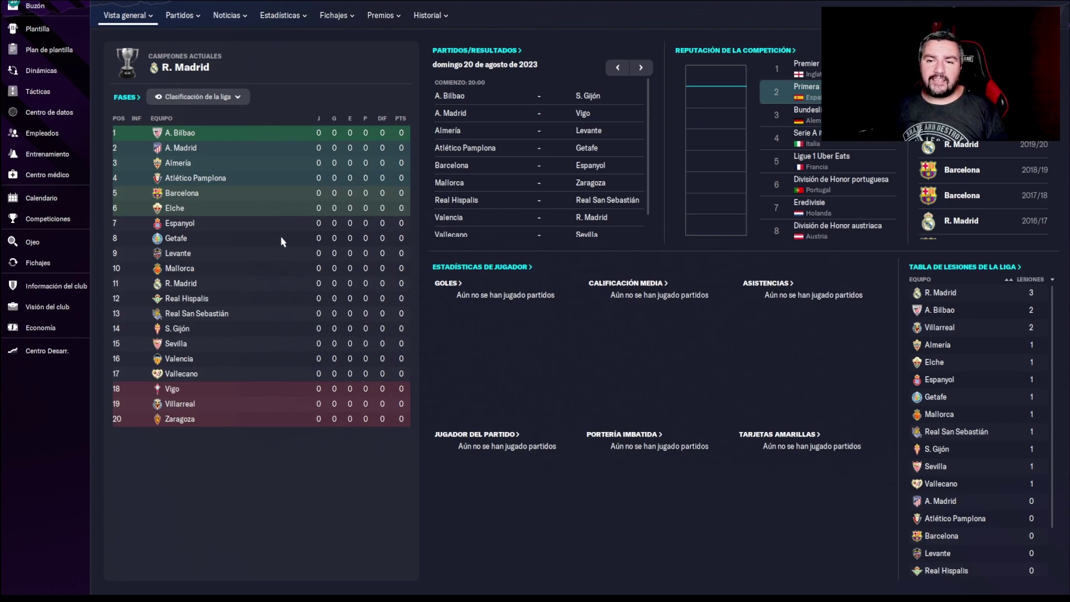
- Check the Aston Villa kits from the English Premier Division table and return to that league's overview
click(806, 65)
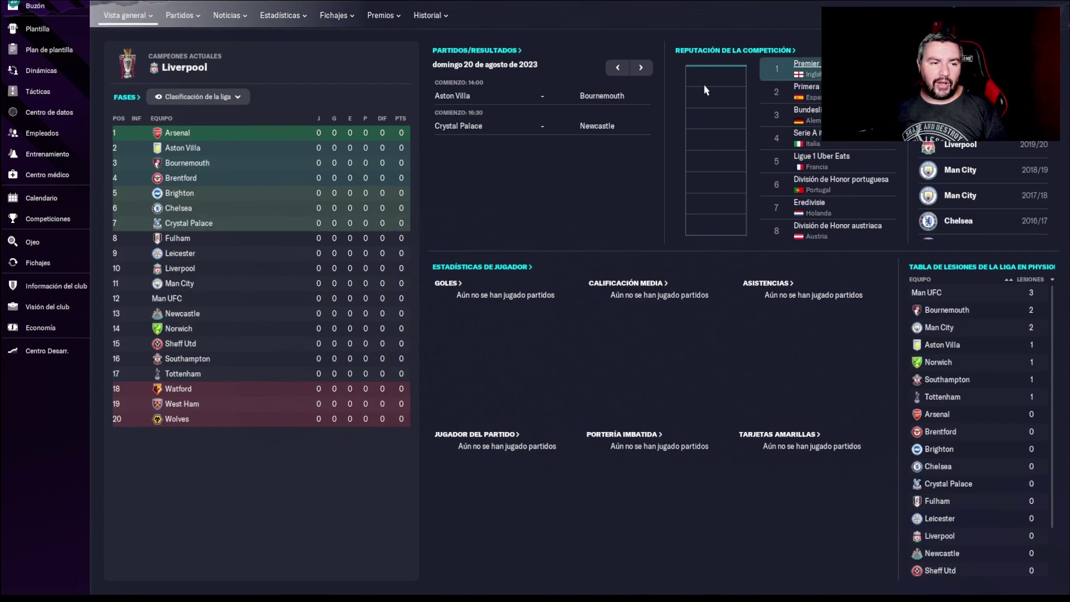
click(195, 151)
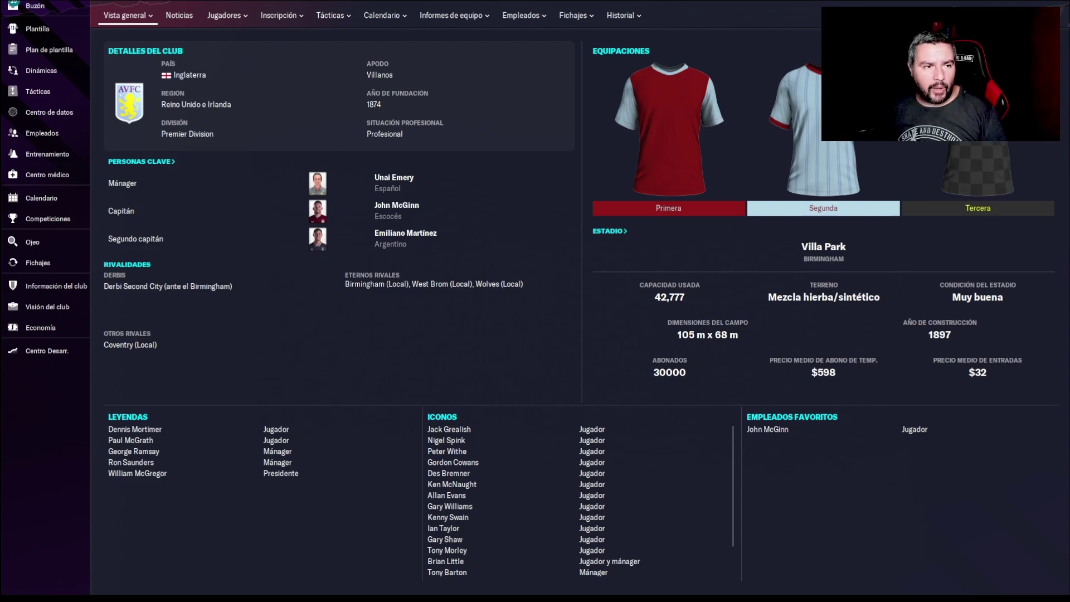
key(BackSpace)
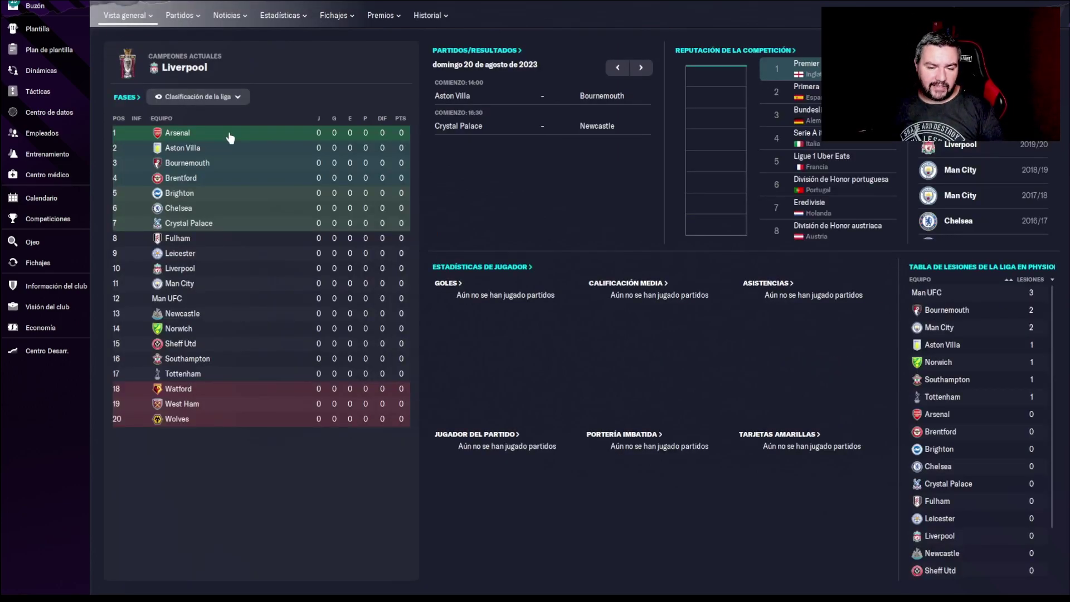
- Review the kit pack's MediaFire download page, its WinRAR archive, and the Spain Liga Santander SS'22-23 by shooto folder in Graphics
key(super)
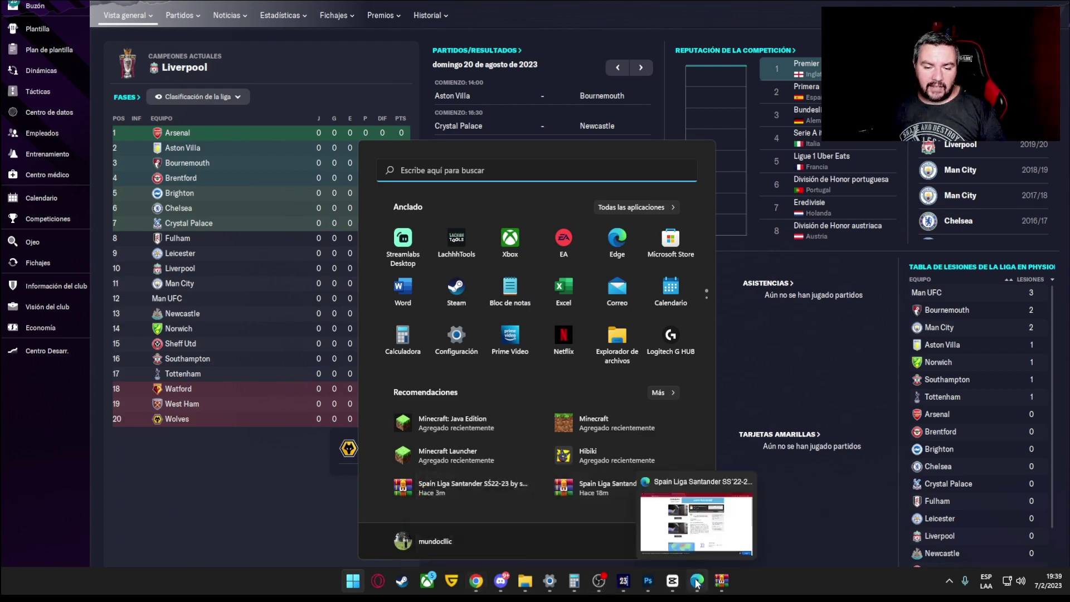
click(599, 529)
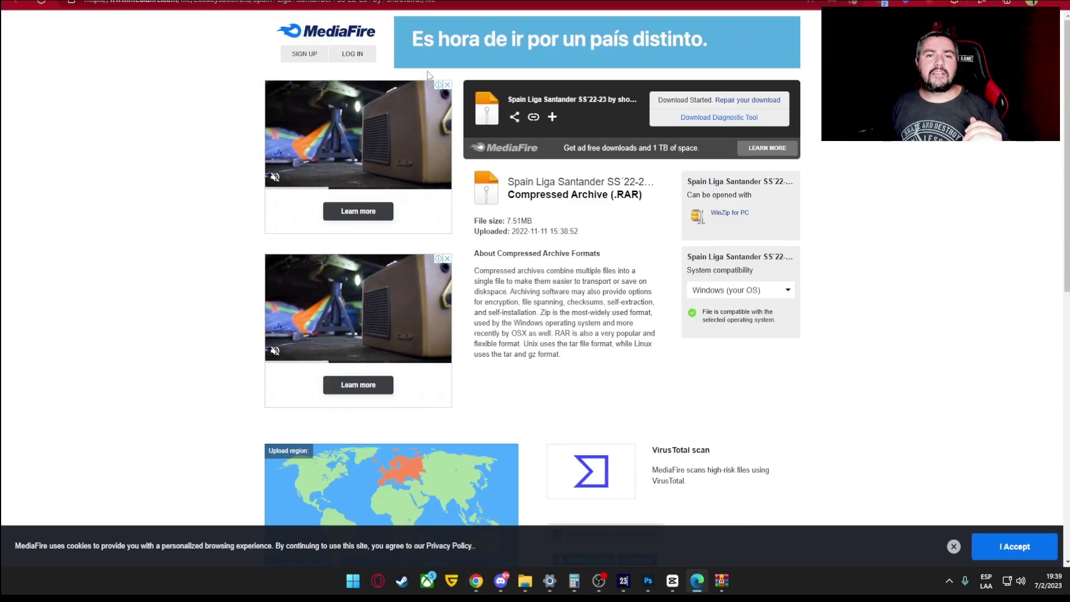
click(722, 581)
drag(610, 176, 539, 536)
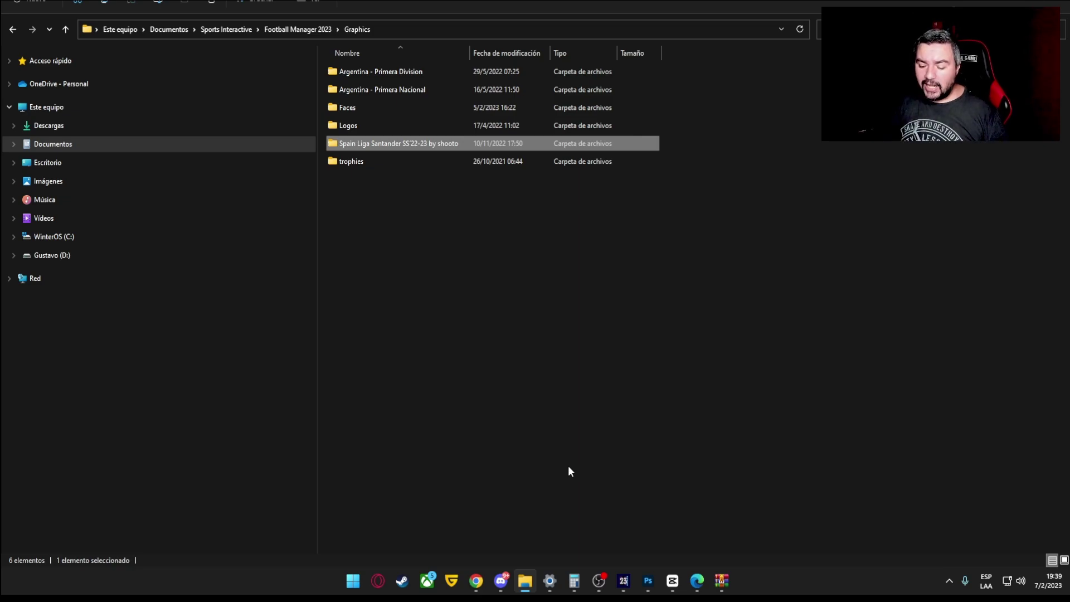
- Switch back to Football Manager 2023 and review the Interfaz preferences, including the Recargar apariencia setting and the Restablecer options
click(626, 577)
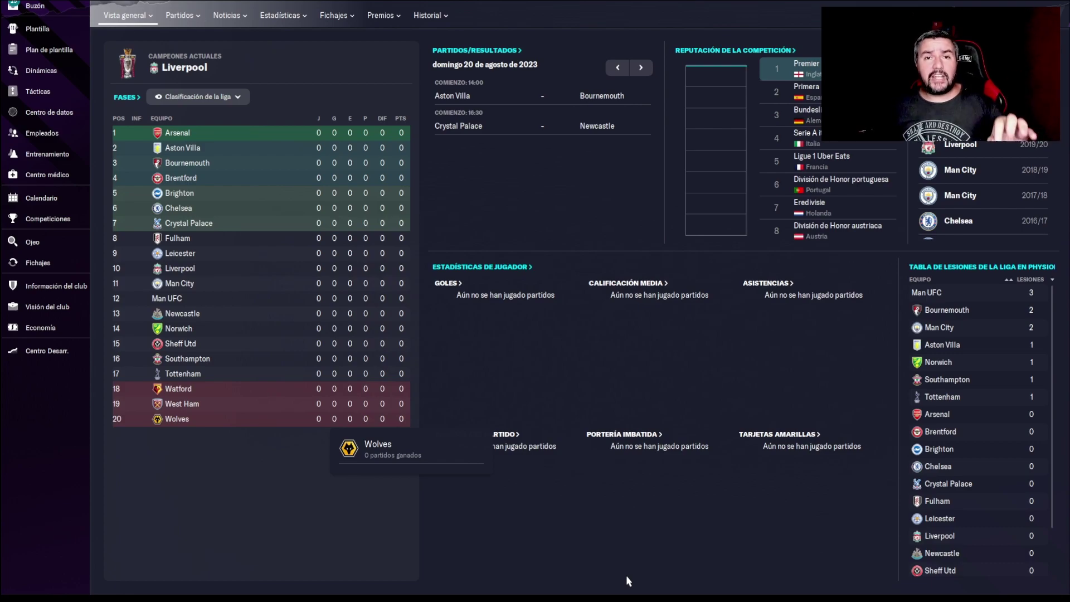
click(981, 14)
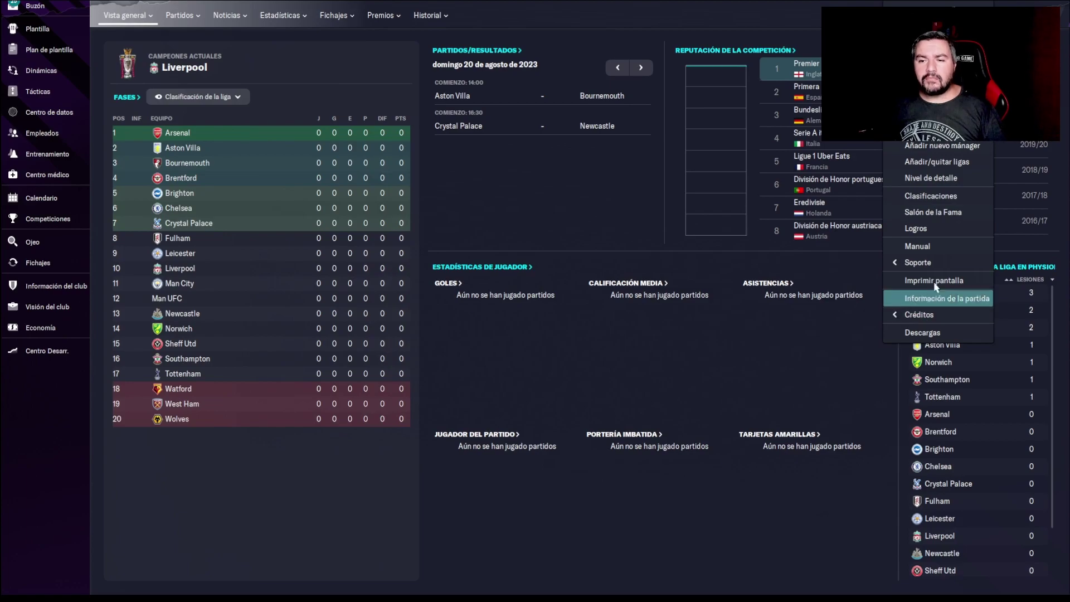
click(942, 127)
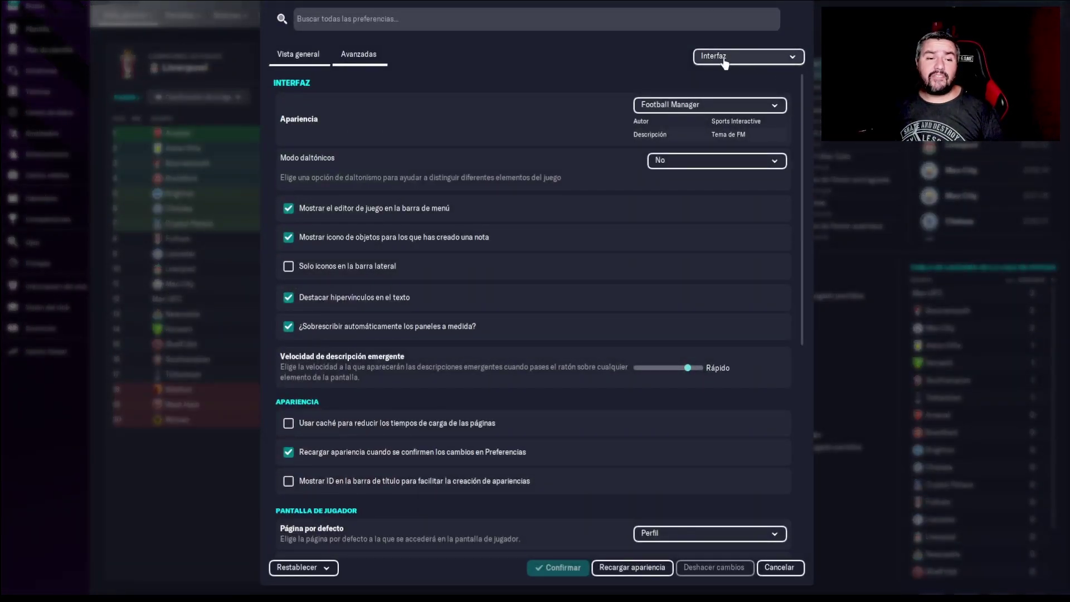
scroll(435, 304, down, 3)
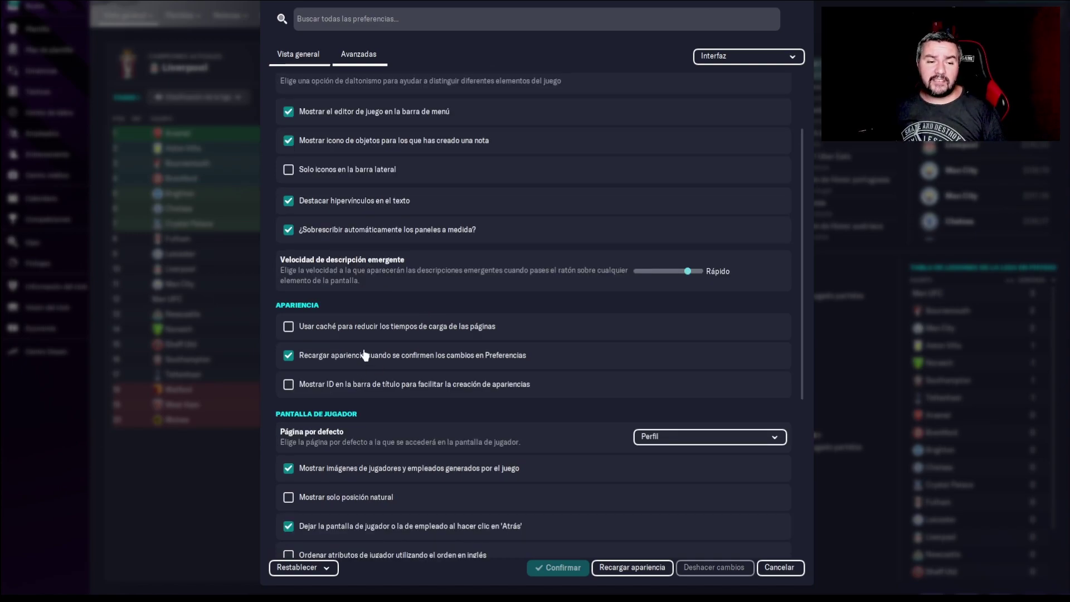
mouse_move(363, 355)
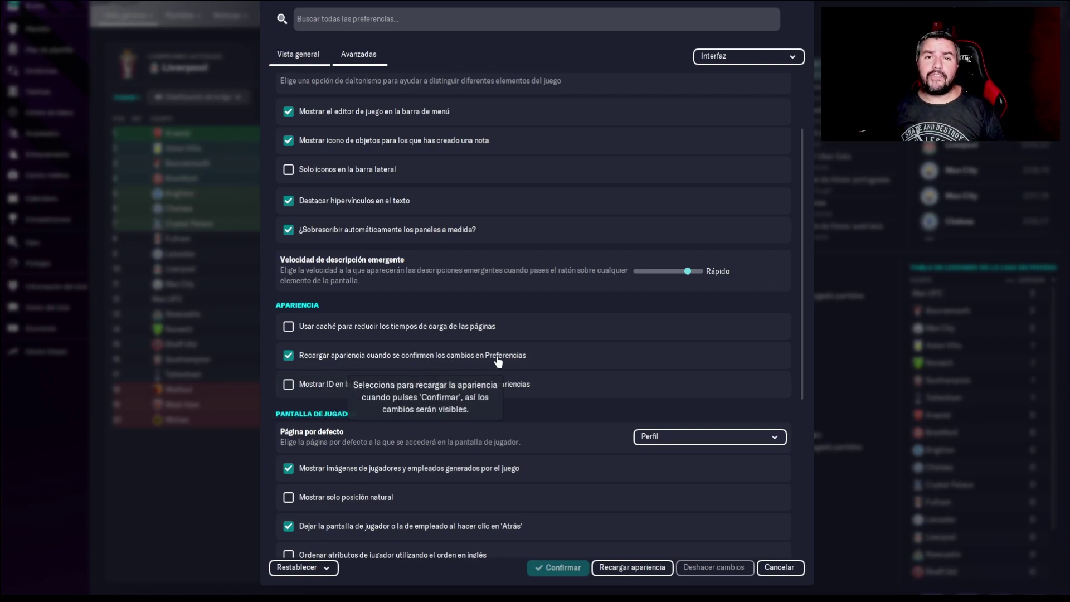
click(312, 568)
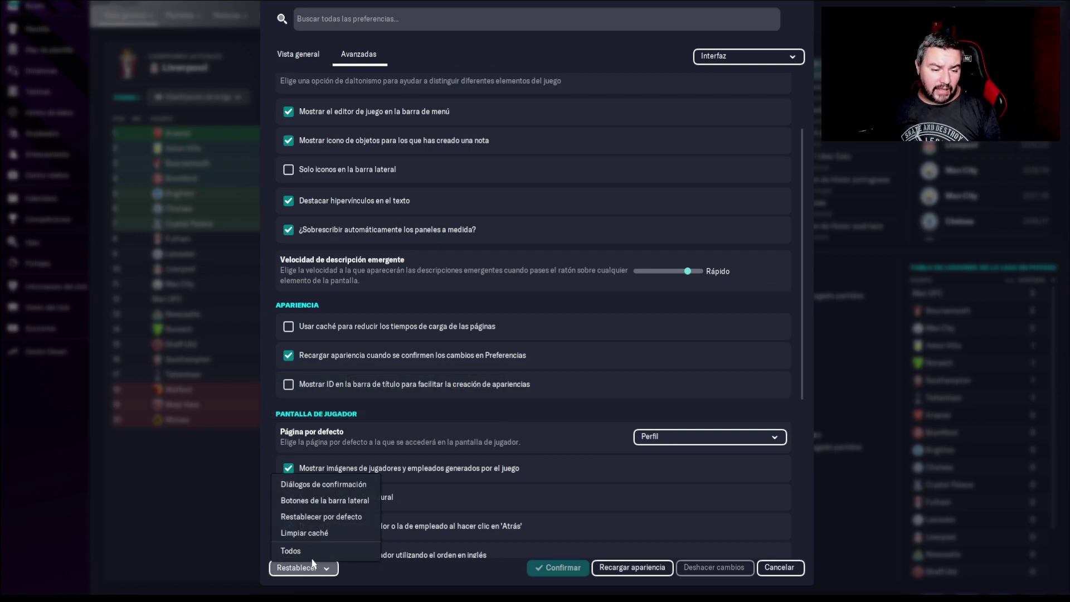